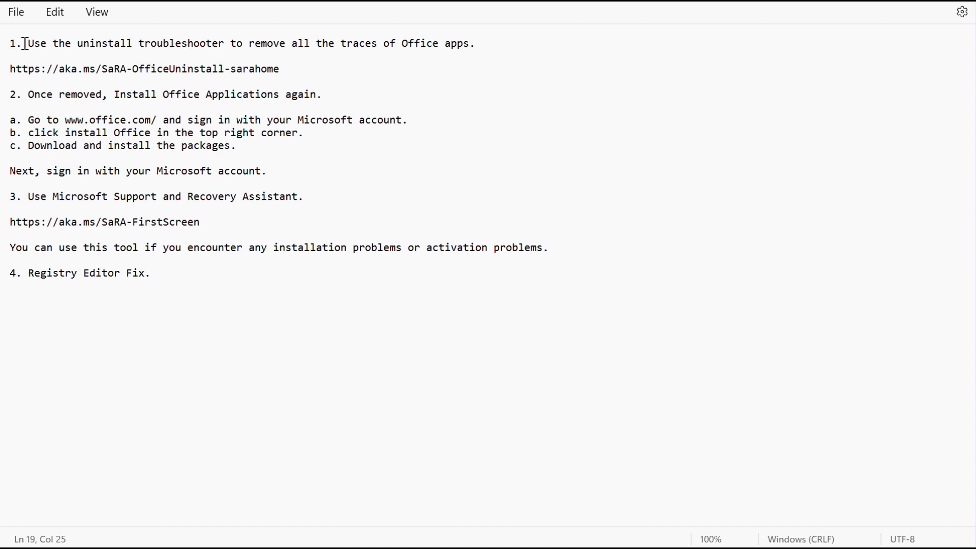
# Highlight the four fix steps: uninstall troubleshooter, reinstall Office, Recovery Assistant, Registry Editor Fix
pyautogui.moveTo(26, 43); pyautogui.dragTo(477, 48)
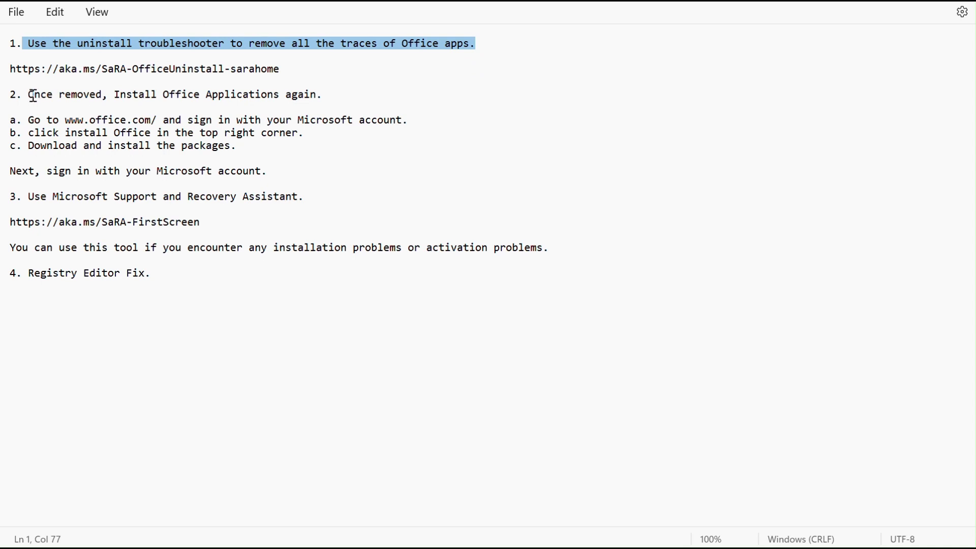
pyautogui.moveTo(29, 94); pyautogui.dragTo(319, 92)
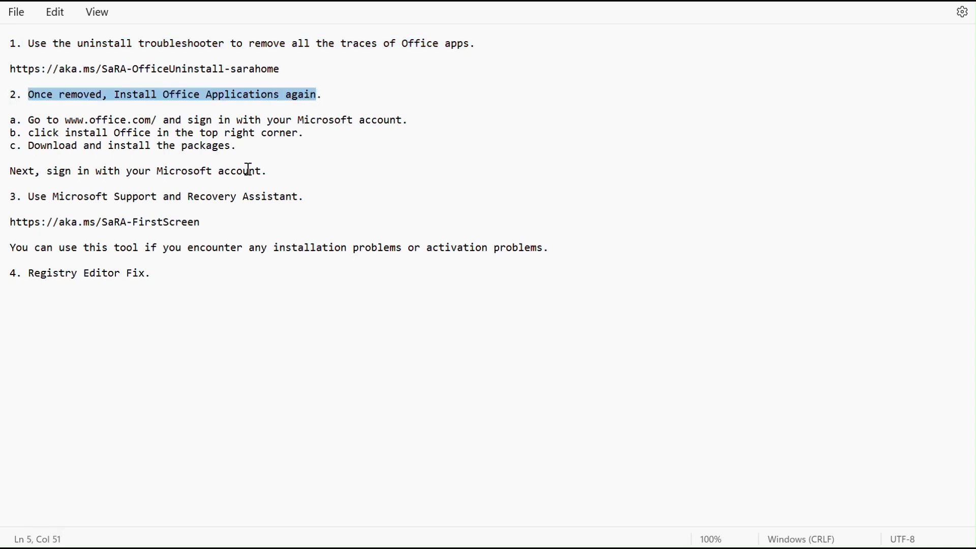
pyautogui.moveTo(30, 195); pyautogui.dragTo(311, 195)
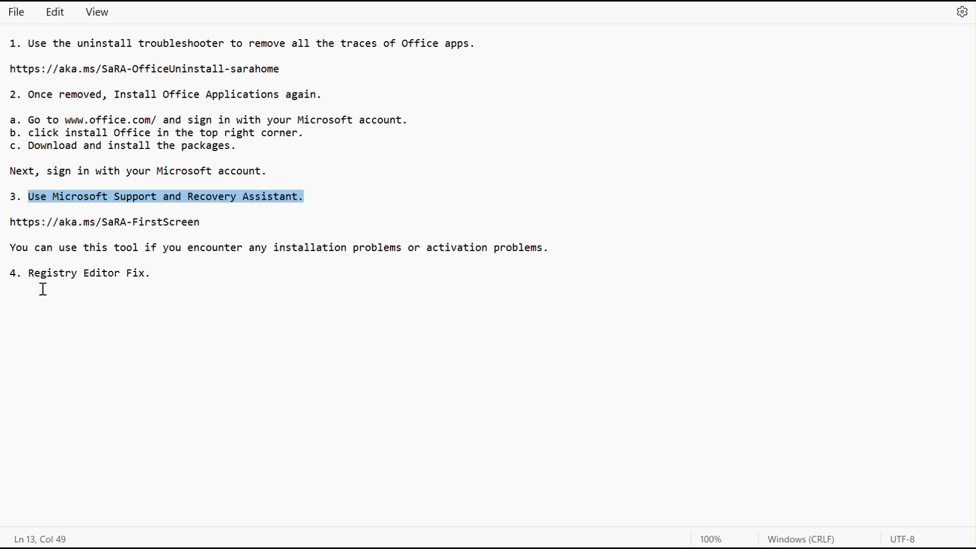
pyautogui.click(34, 273)
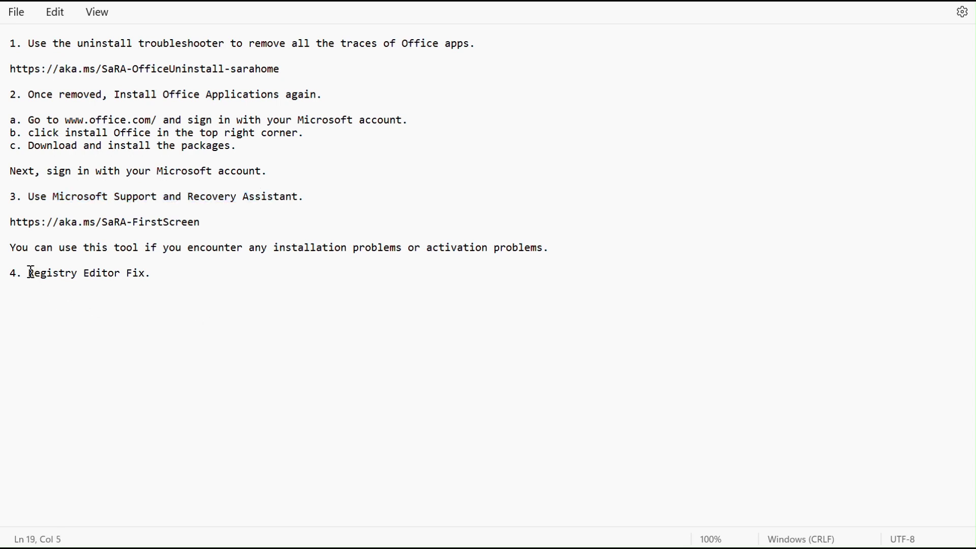
pyautogui.moveTo(31, 273); pyautogui.dragTo(160, 272)
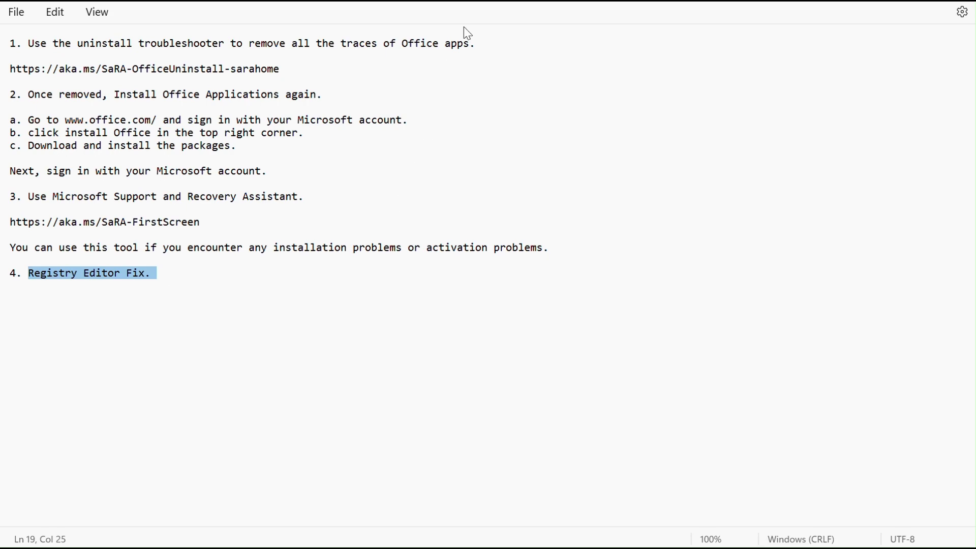
# Load the pasted SaRA support page, then download and run SetupProd_OffScrub.exe
pyautogui.click(297, 38)
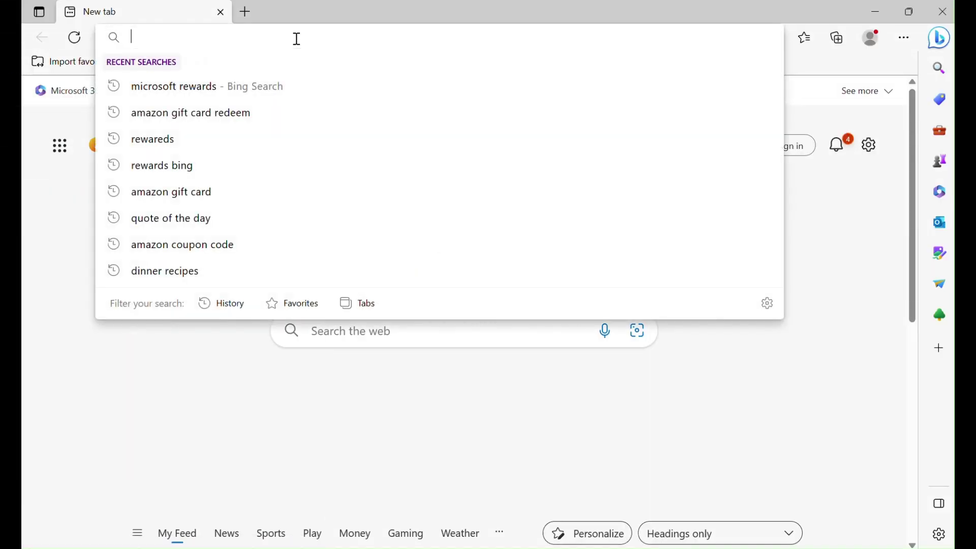
pyautogui.write('https://support.microsoft.com/en-us/office/about-the-microsoft-support-and-recovery-assistant-e90bb691-c2a7-4697-a94f-88836856c72f')
pyautogui.press('Return')
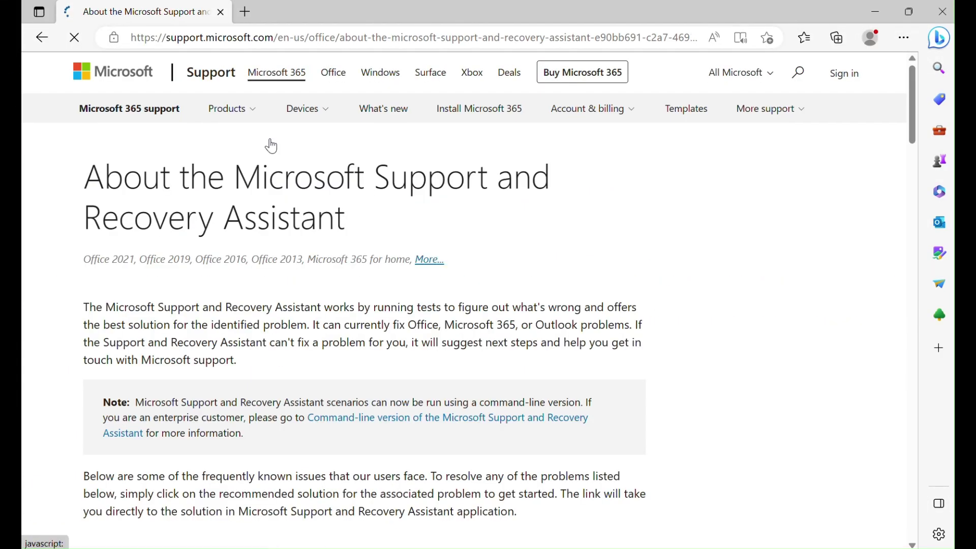
pyautogui.scroll(-5, 226, 270)
pyautogui.scroll(-2, 224, 279)
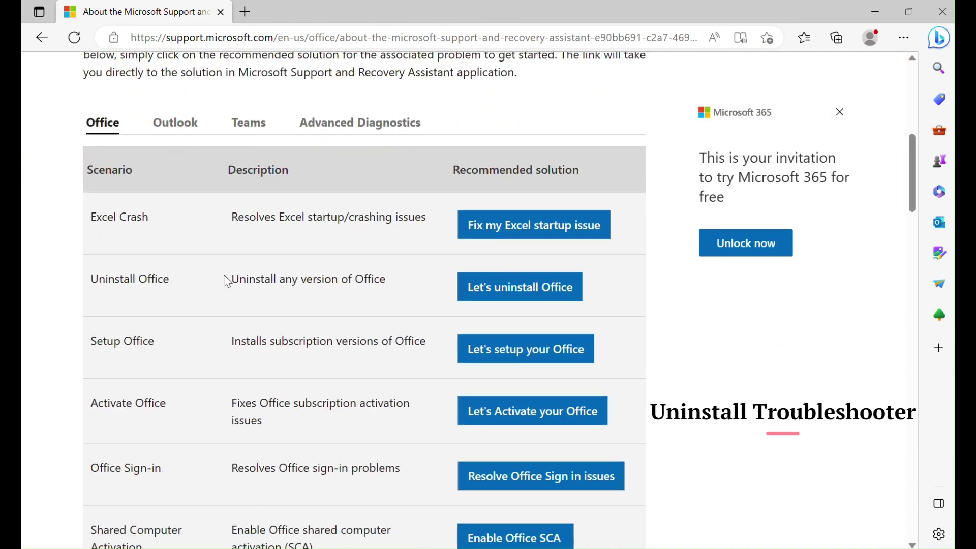
pyautogui.scroll(-3, 229, 275)
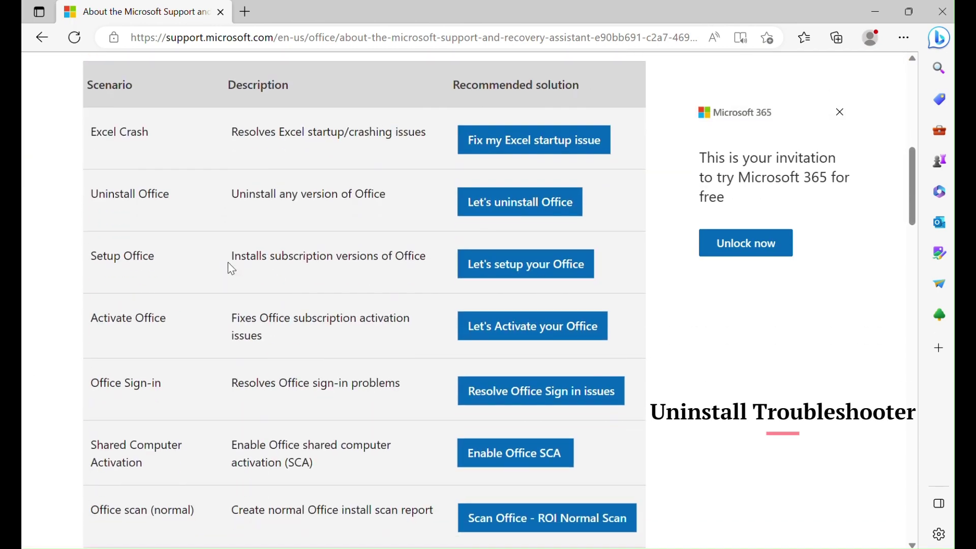
pyautogui.click(509, 208)
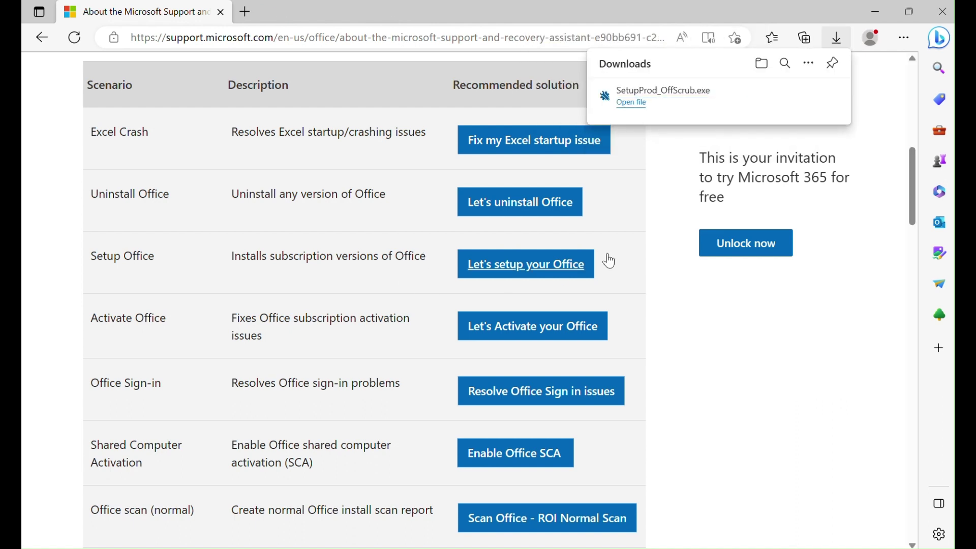
pyautogui.click(633, 103)
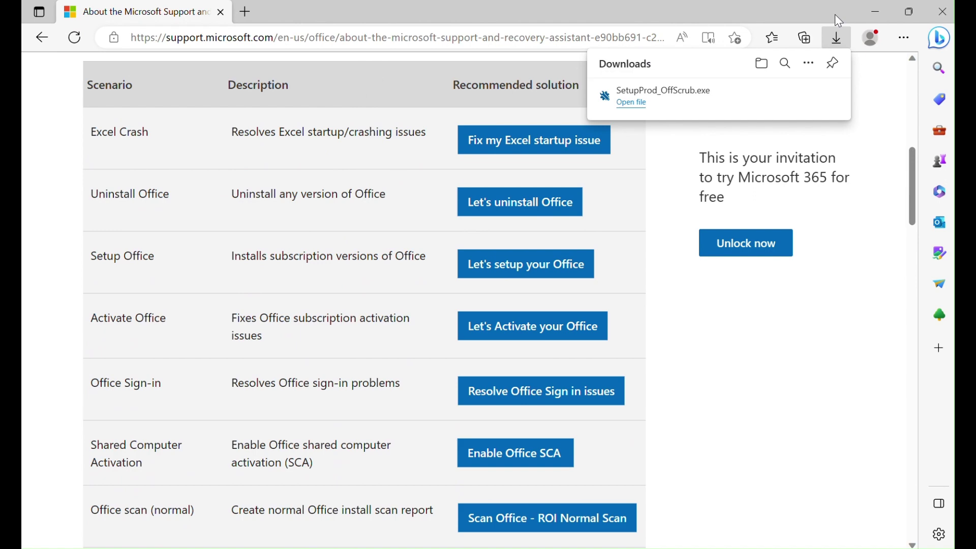
# Install the Recovery Assistant, select Microsoft 365 to uninstall, and confirm Office is closed
pyautogui.click(875, 12)
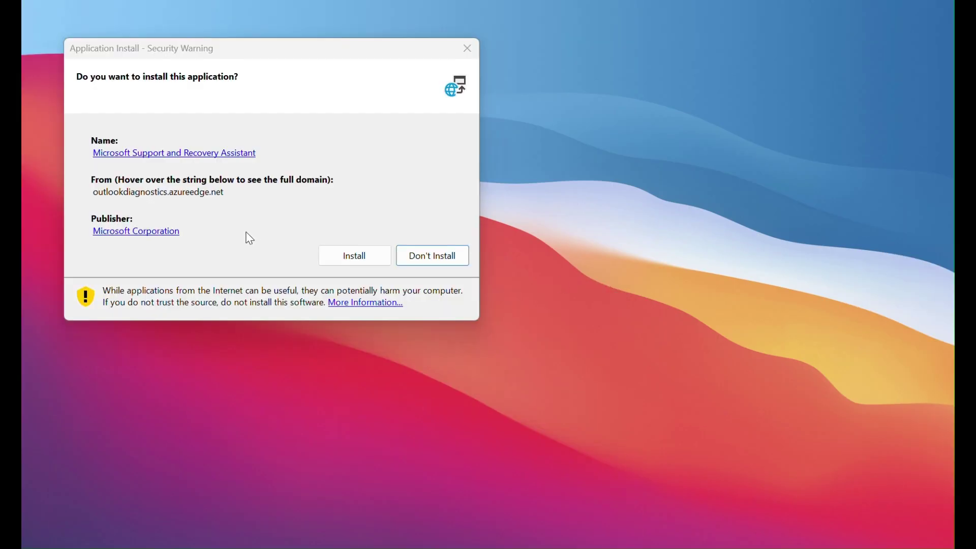
pyautogui.click(374, 256)
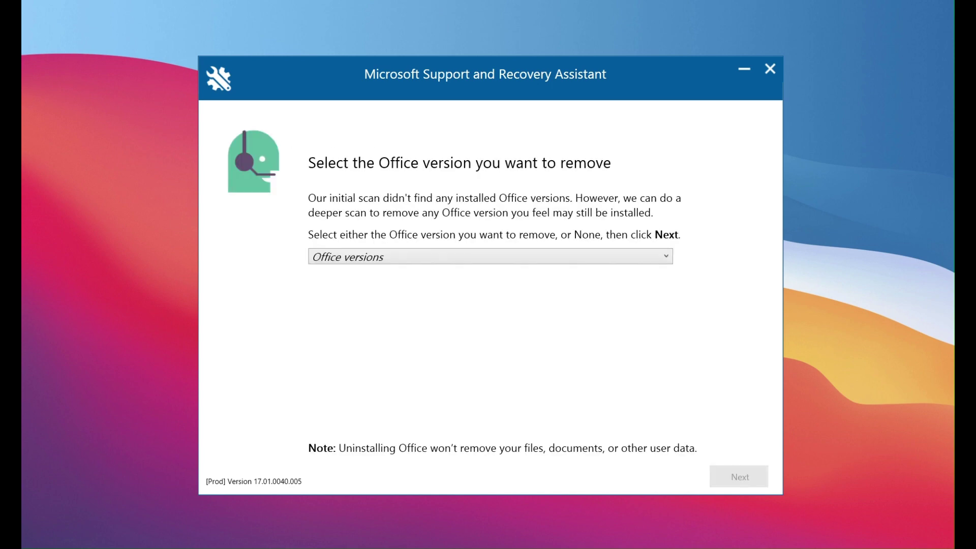
pyautogui.click(605, 251)
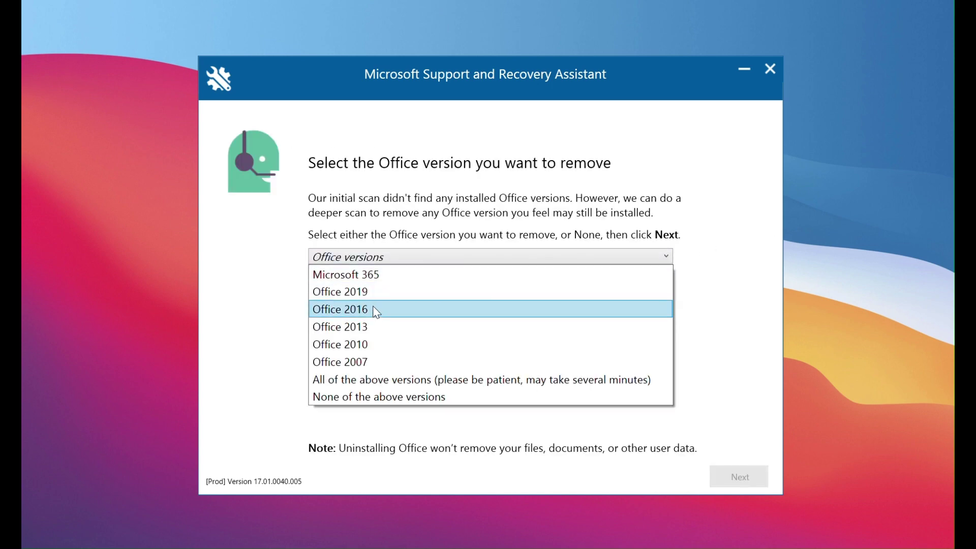
pyautogui.click(393, 283)
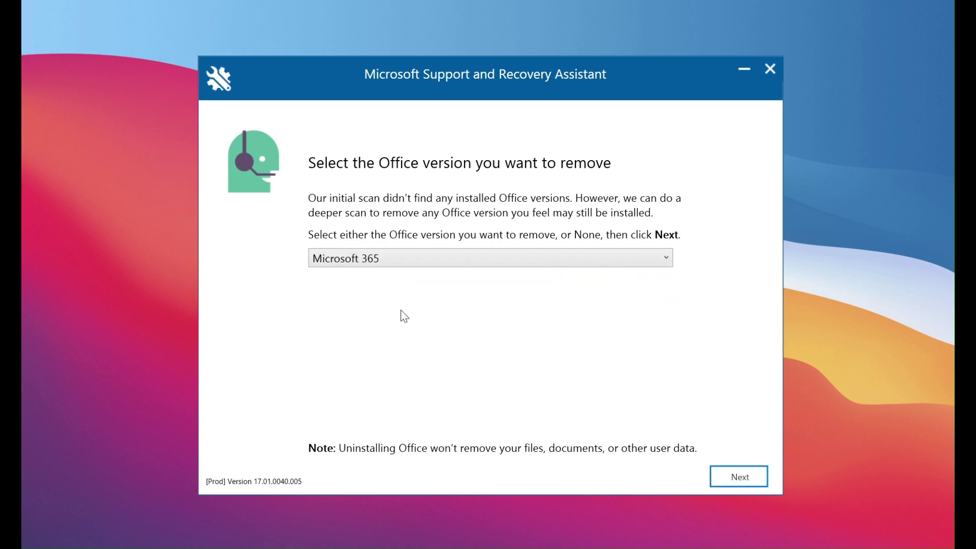
pyautogui.click(730, 482)
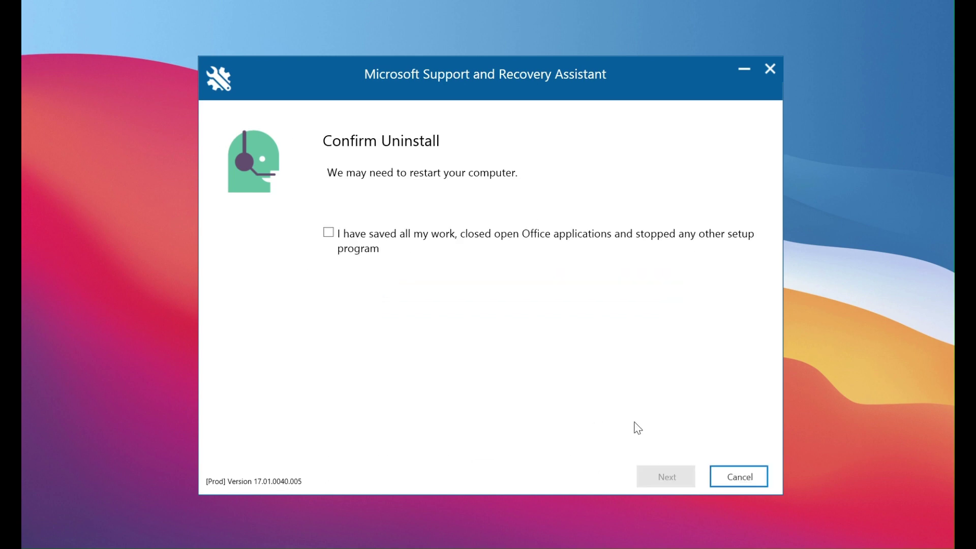
pyautogui.click(328, 234)
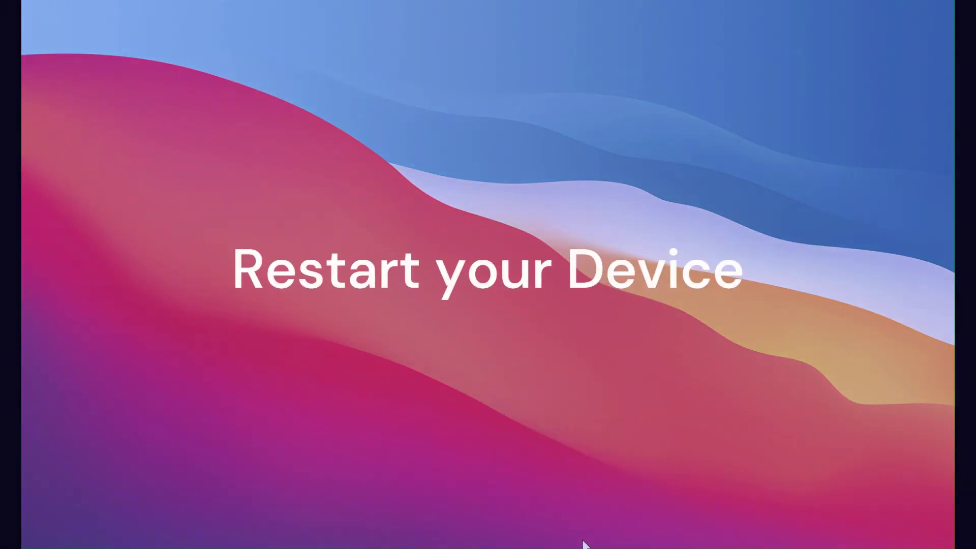
pyautogui.moveTo(585, 544)
pyautogui.click(534, 478)
pyautogui.click(246, 11)
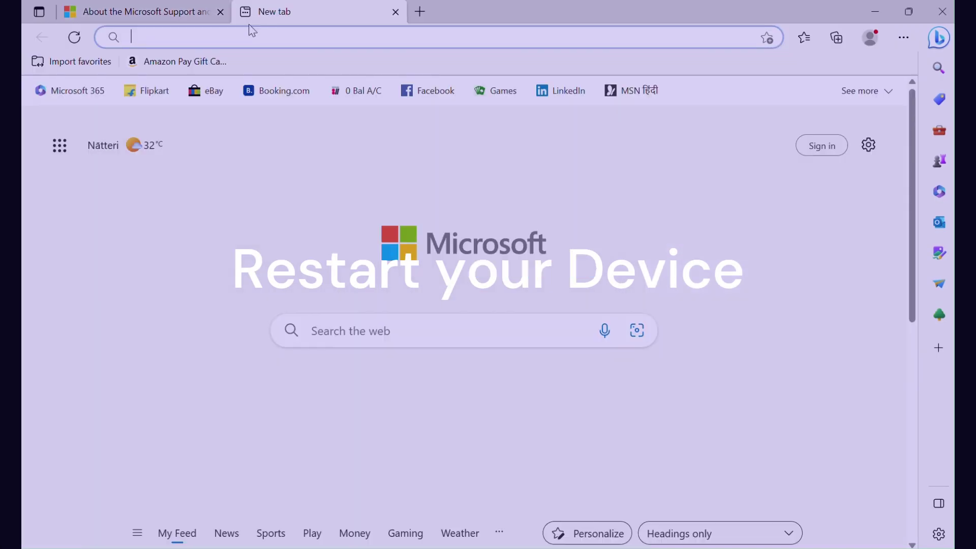
pyautogui.click(252, 40)
pyautogui.write('www.offi')
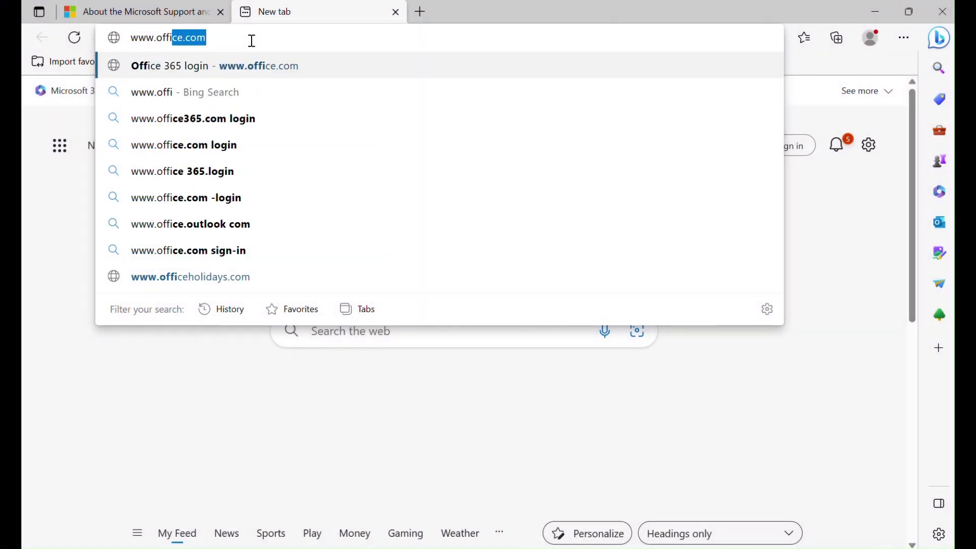
pyautogui.write('ce.com')
pyautogui.press('Return')
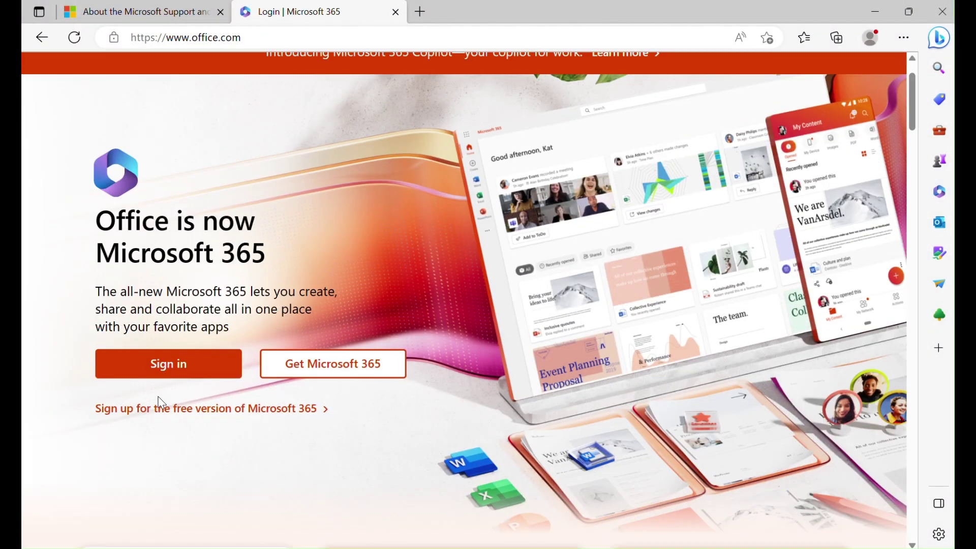
pyautogui.click(179, 353)
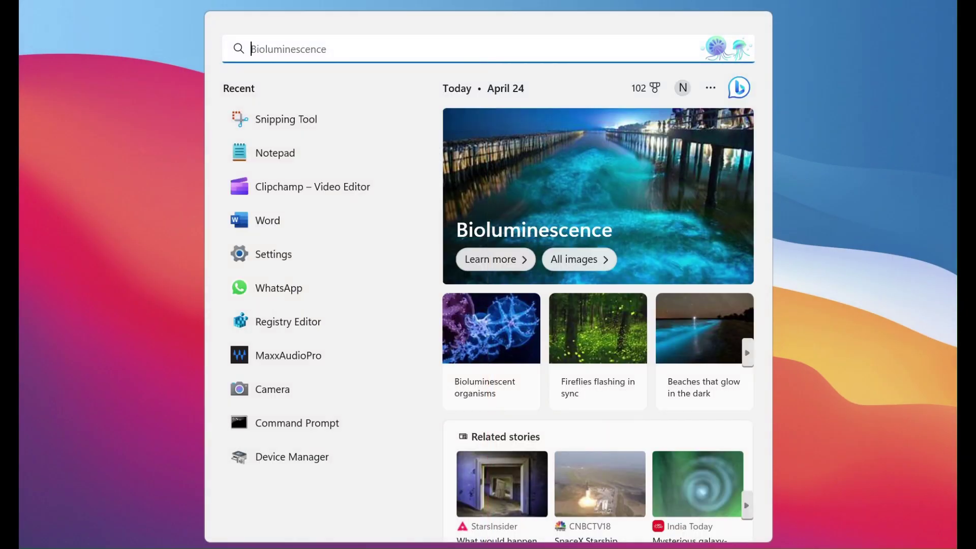
pyautogui.write('registry')
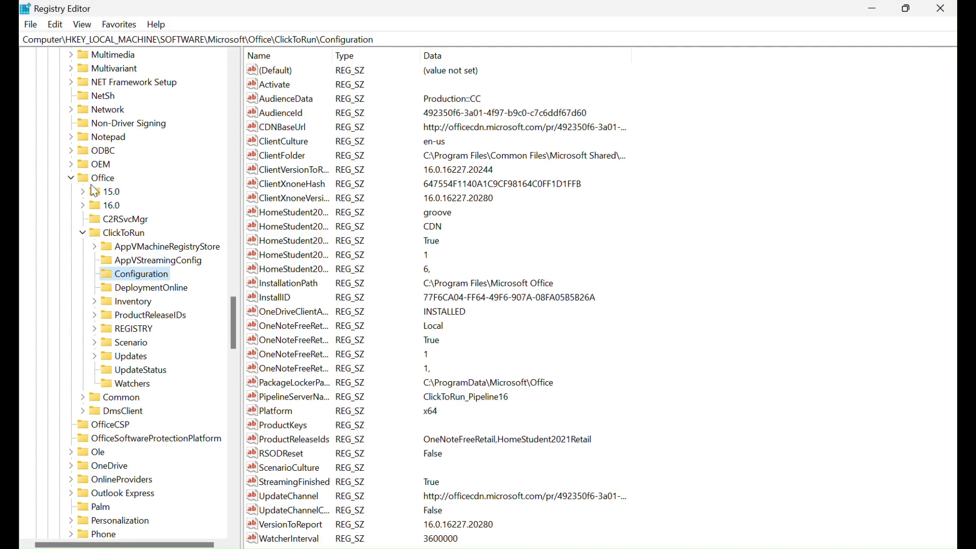
pyautogui.click(82, 233)
pyautogui.click(70, 178)
pyautogui.scroll(7, 101, 244)
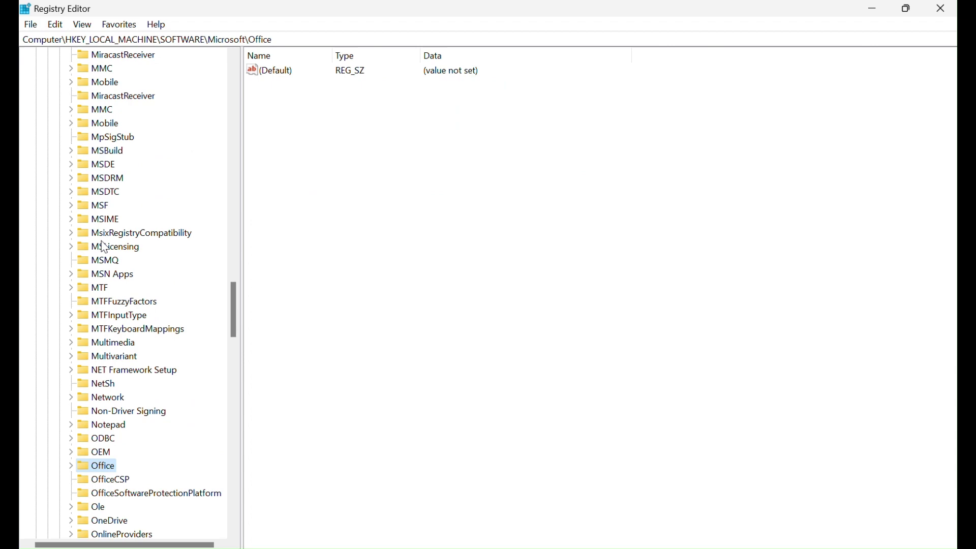
pyautogui.scroll(10, 101, 243)
pyautogui.scroll(11, 105, 248)
pyautogui.scroll(20, 105, 248)
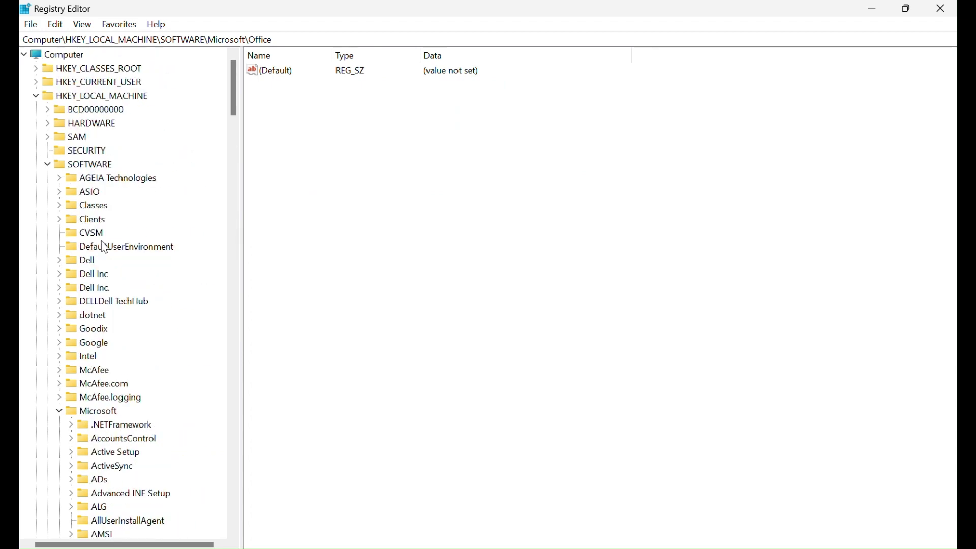
pyautogui.click(48, 164)
pyautogui.click(37, 96)
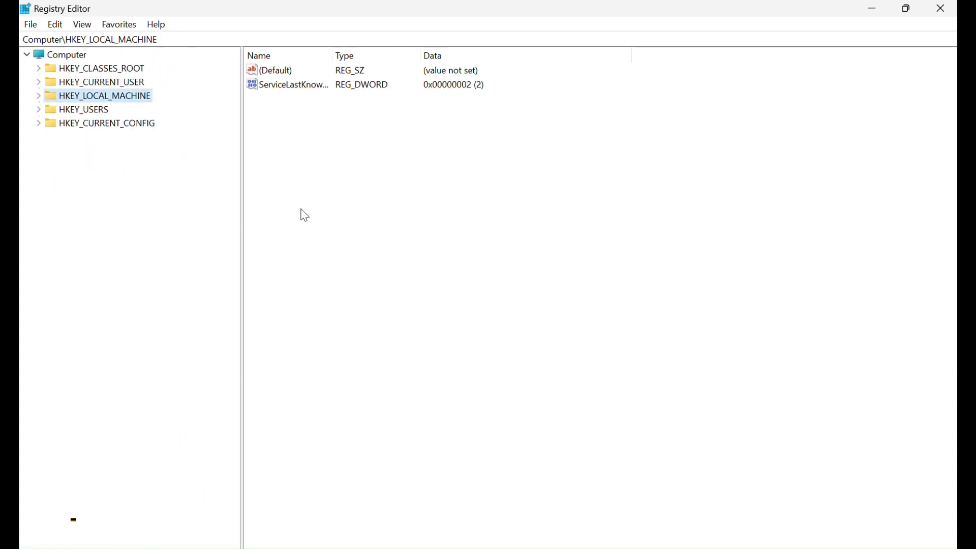
pyautogui.click(40, 97)
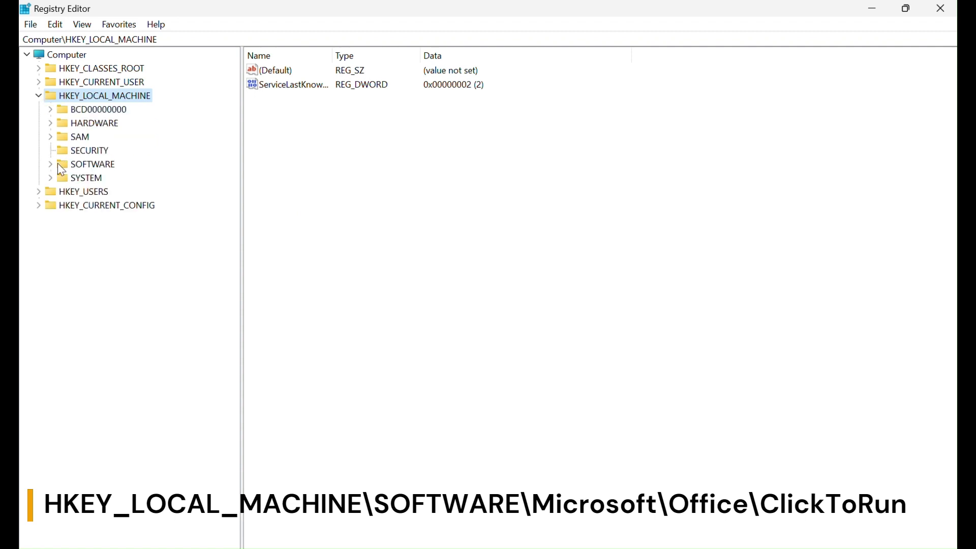
pyautogui.click(51, 164)
pyautogui.scroll(-1, 114, 273)
pyautogui.scroll(-1, 114, 273)
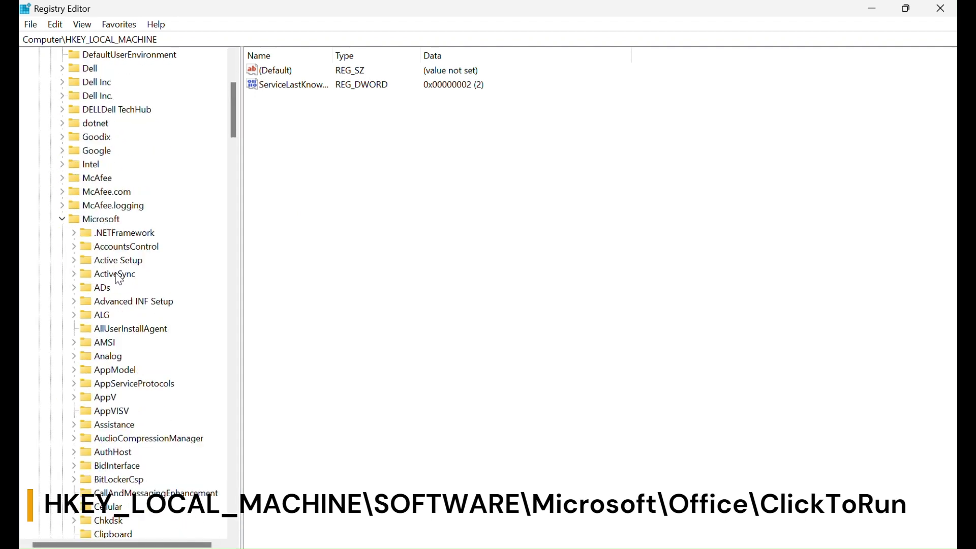
pyautogui.click(94, 219)
pyautogui.scroll(-2, 100, 257)
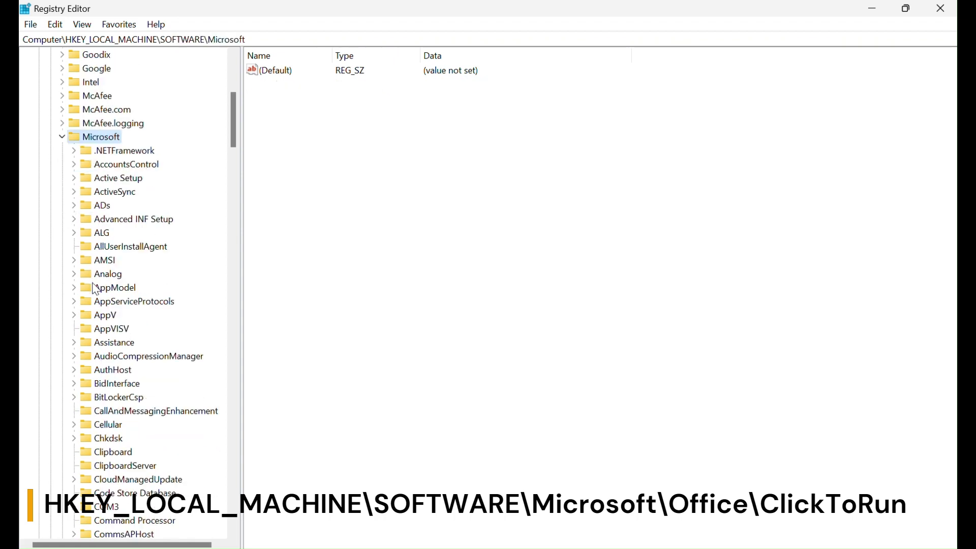
pyautogui.scroll(-4, 97, 283)
pyautogui.scroll(-4, 97, 285)
pyautogui.scroll(-1, 101, 308)
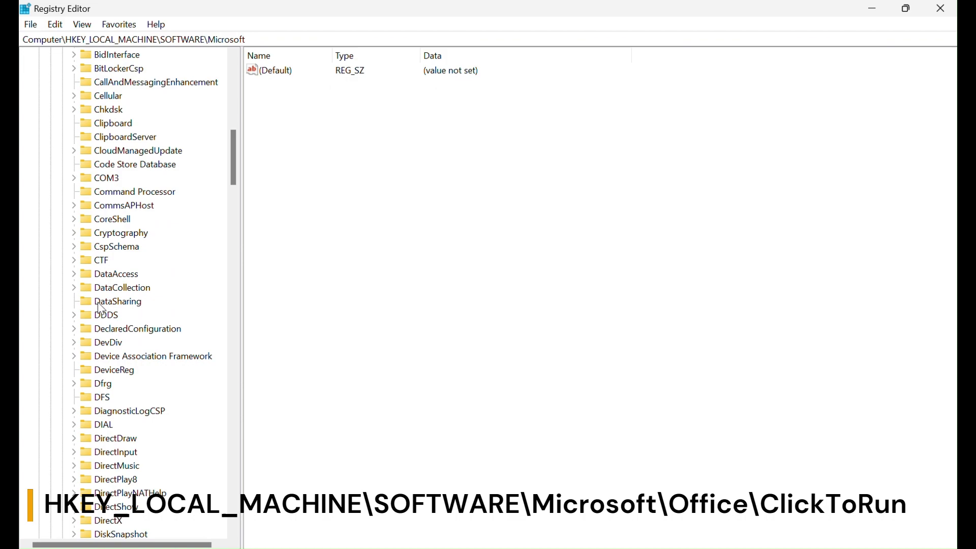
pyautogui.scroll(-2, 102, 310)
pyautogui.scroll(-7, 102, 321)
pyautogui.scroll(-10, 104, 330)
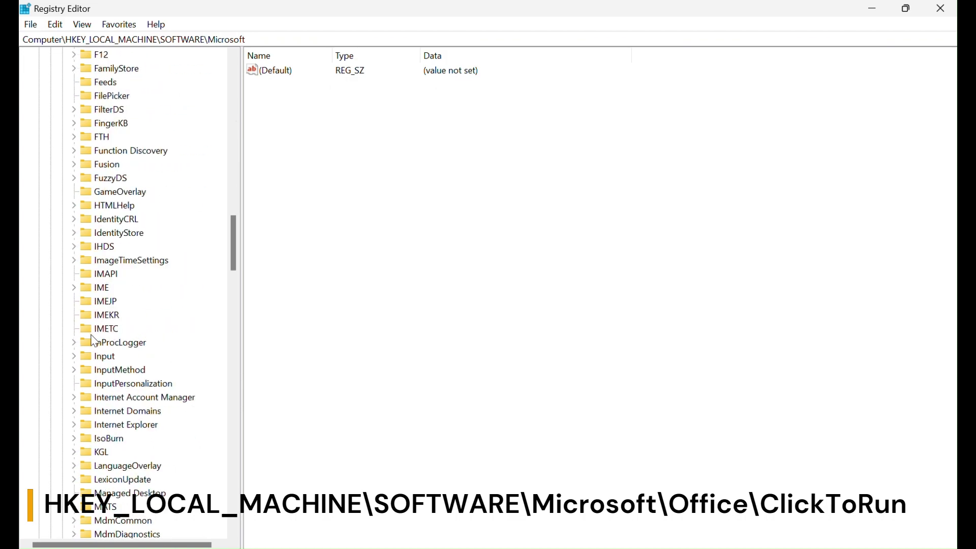
pyautogui.scroll(-7, 109, 338)
pyautogui.scroll(-6, 117, 348)
pyautogui.scroll(-5, 124, 360)
pyautogui.scroll(-6, 109, 386)
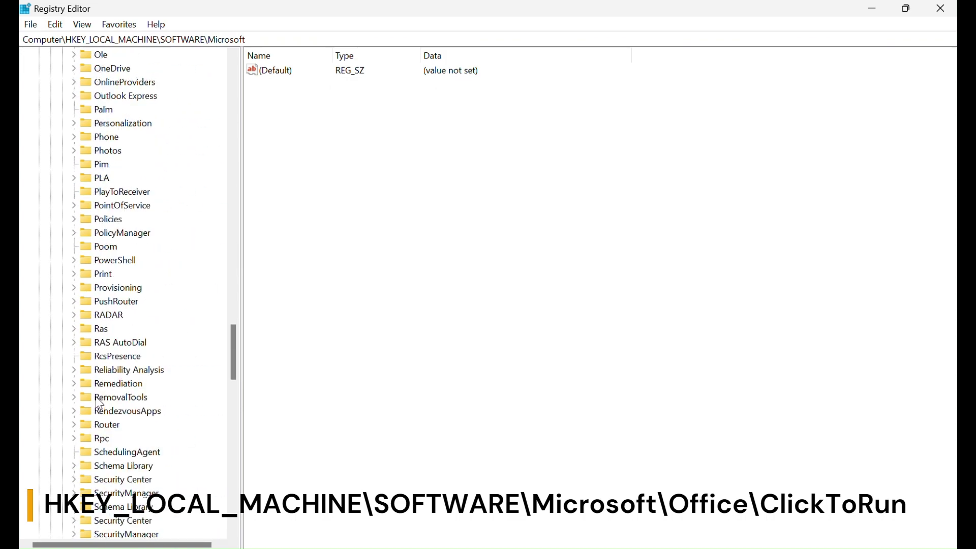
pyautogui.scroll(-6, 97, 422)
pyautogui.scroll(-2, 92, 435)
pyautogui.scroll(10, 93, 436)
pyautogui.scroll(7, 93, 439)
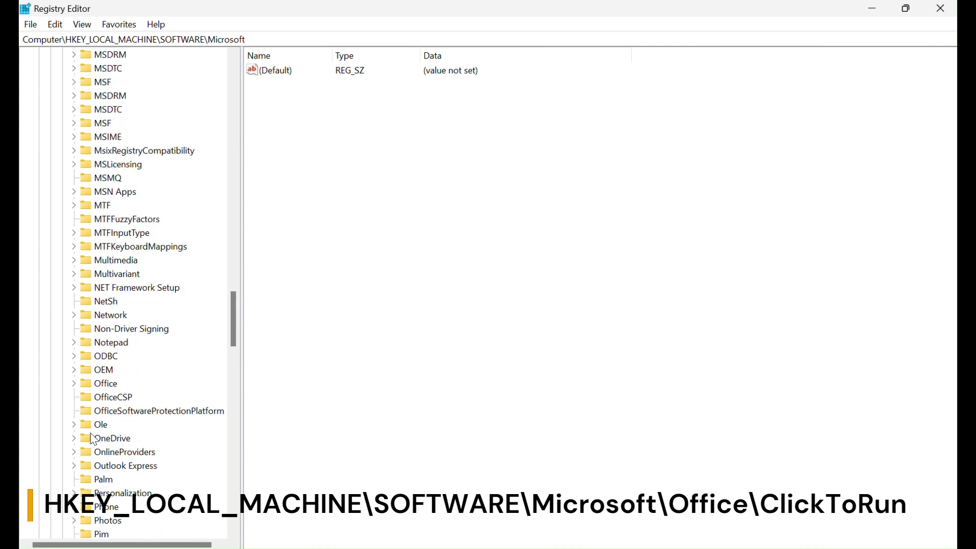
pyautogui.scroll(10, 93, 440)
pyautogui.scroll(4, 93, 440)
pyautogui.scroll(5, 93, 440)
pyautogui.scroll(2, 93, 439)
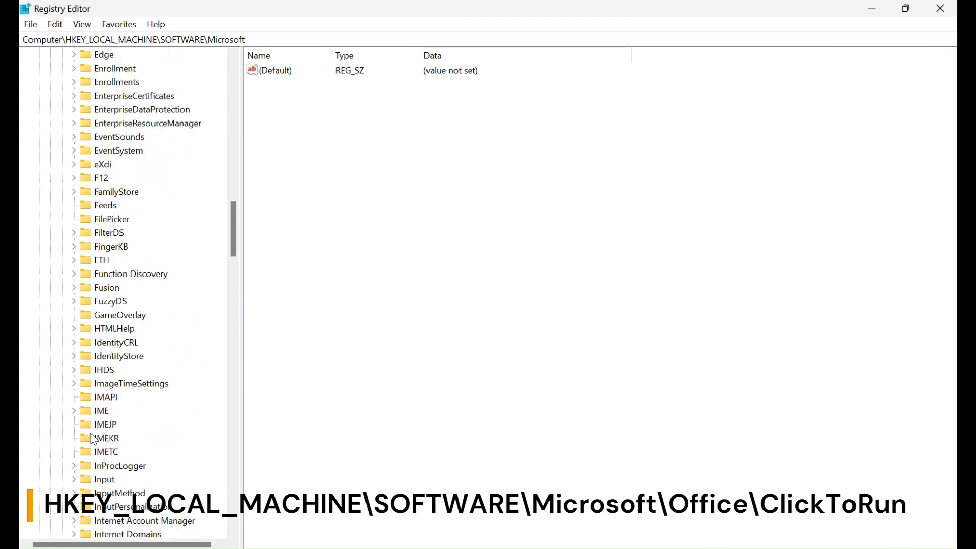
pyautogui.scroll(2, 91, 432)
pyautogui.scroll(3, 109, 311)
pyautogui.scroll(-5, 108, 311)
pyautogui.scroll(-1, 115, 338)
pyautogui.scroll(-2, 115, 343)
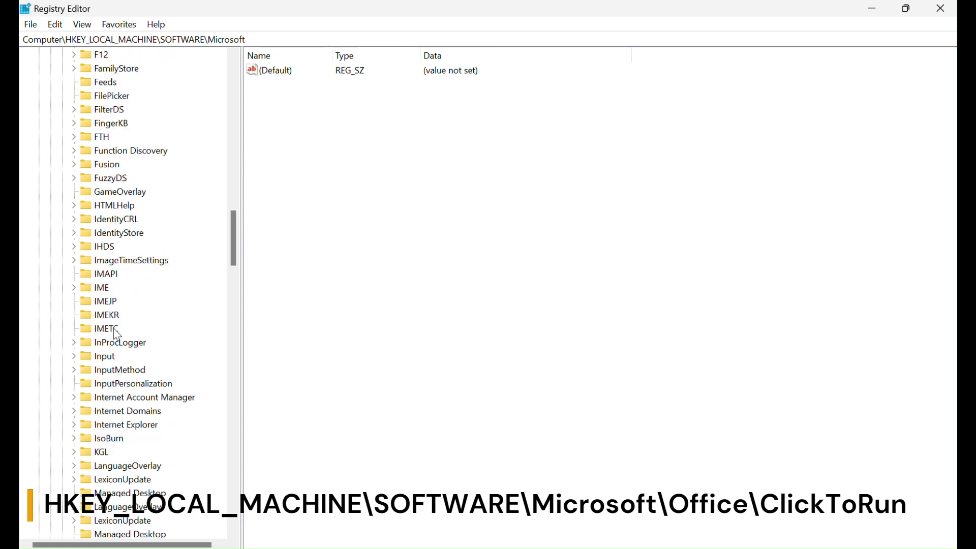
pyautogui.scroll(-8, 112, 346)
pyautogui.scroll(-5, 101, 354)
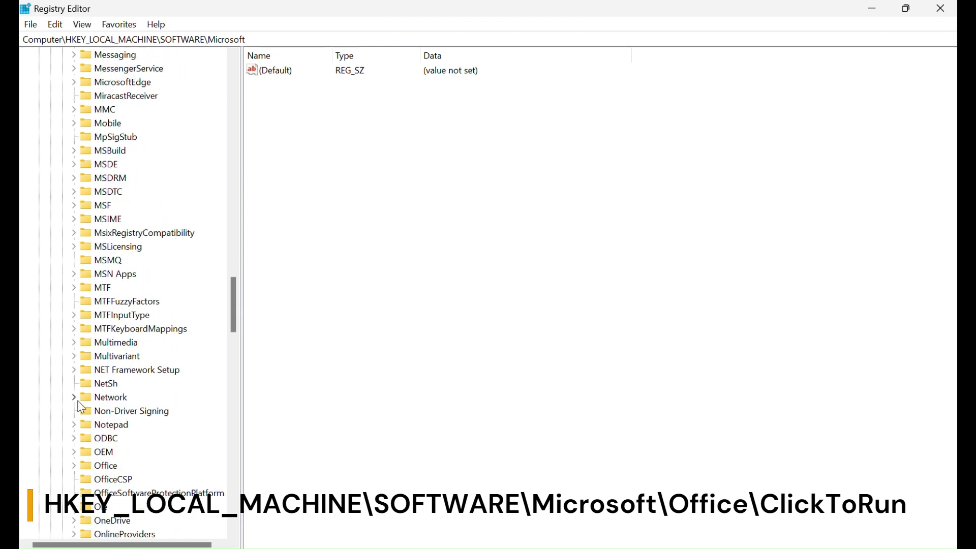
pyautogui.scroll(-1, 91, 462)
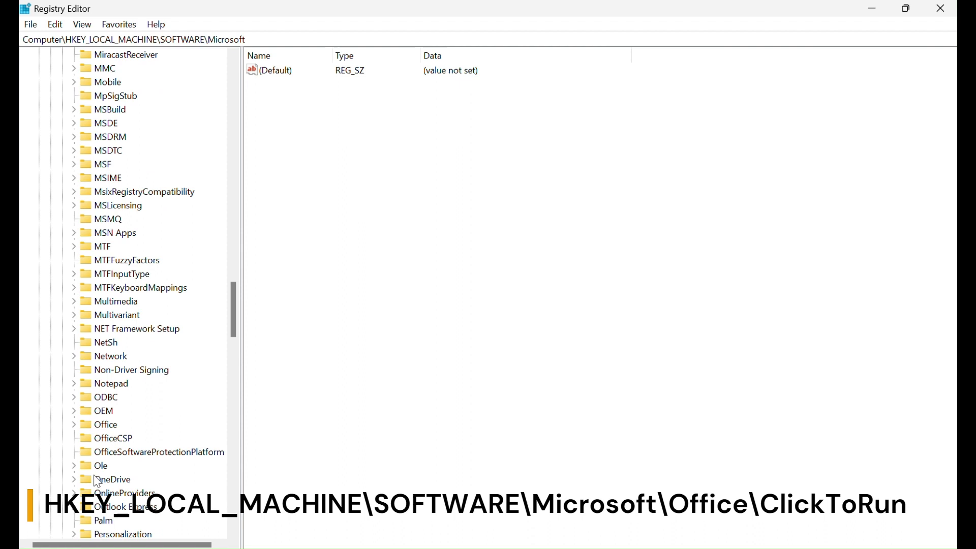
pyautogui.click(74, 424)
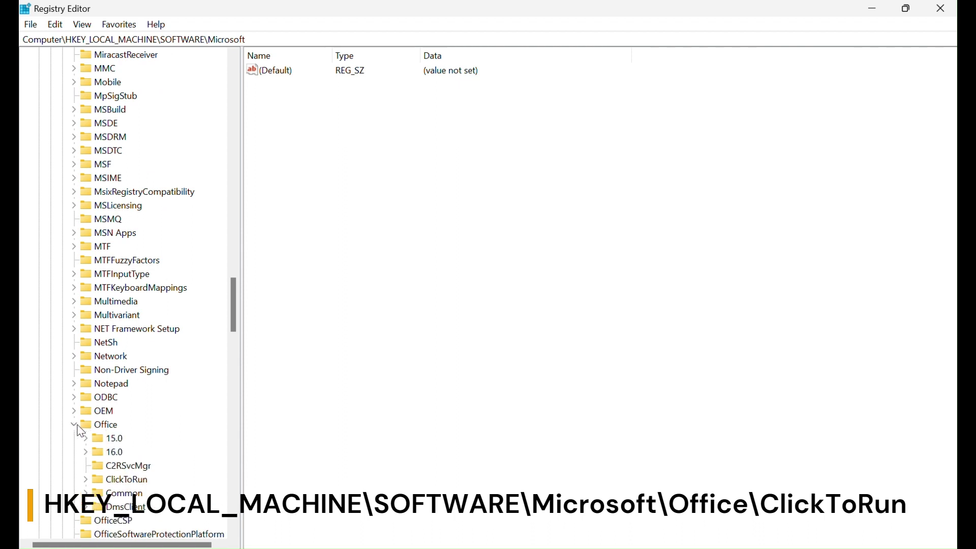
pyautogui.scroll(-1, 81, 432)
pyautogui.scroll(-1, 102, 427)
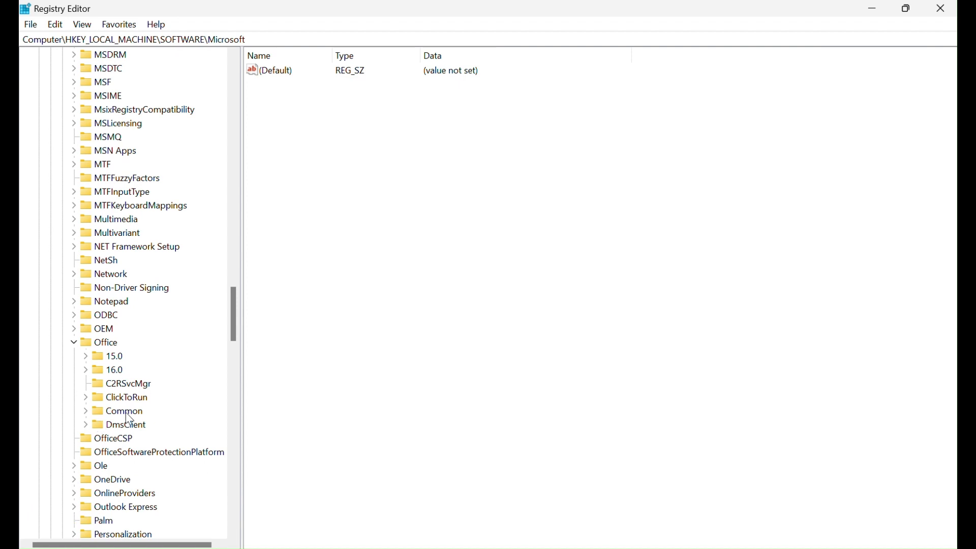
pyautogui.click(87, 397)
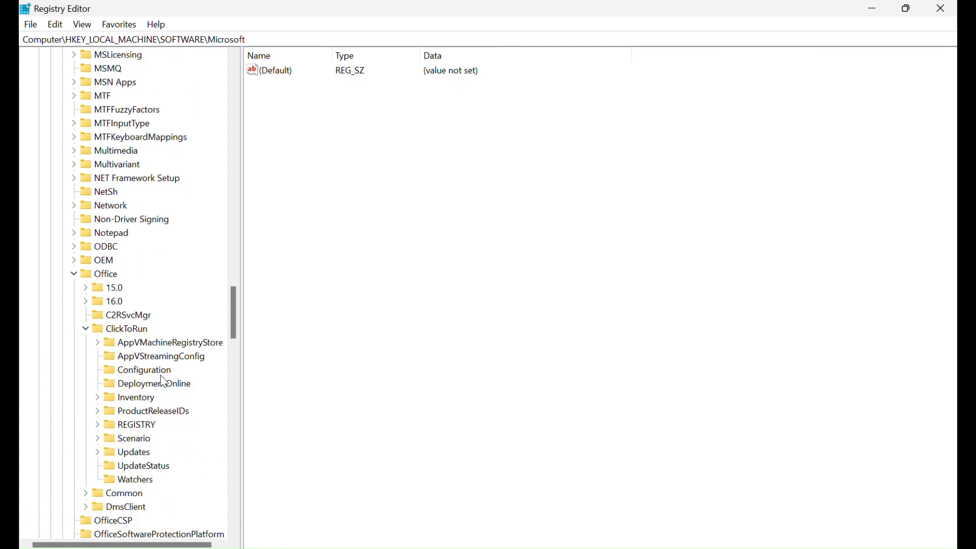
# Choose Delete on the ClickToRun Configuration key via its right-click menu
pyautogui.click(163, 375)
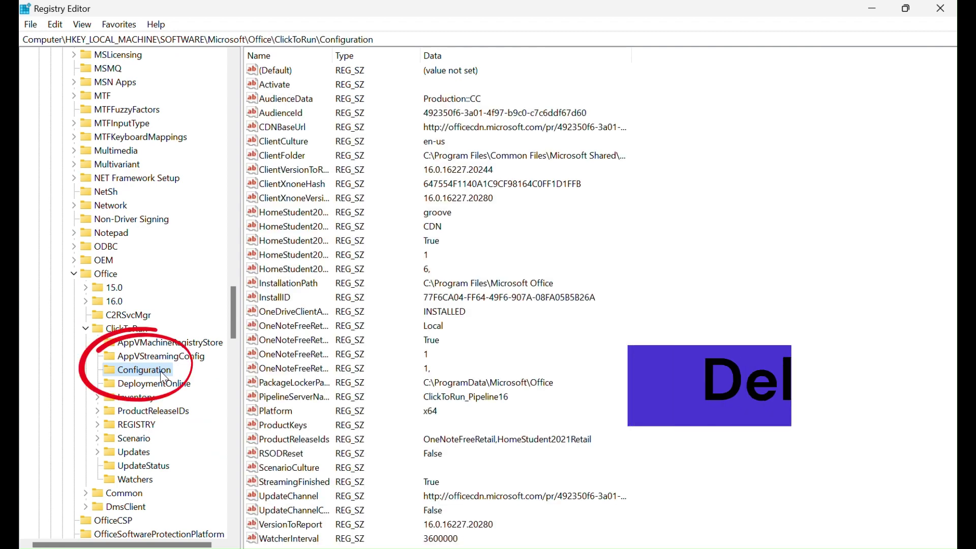
pyautogui.rightClick(162, 375)
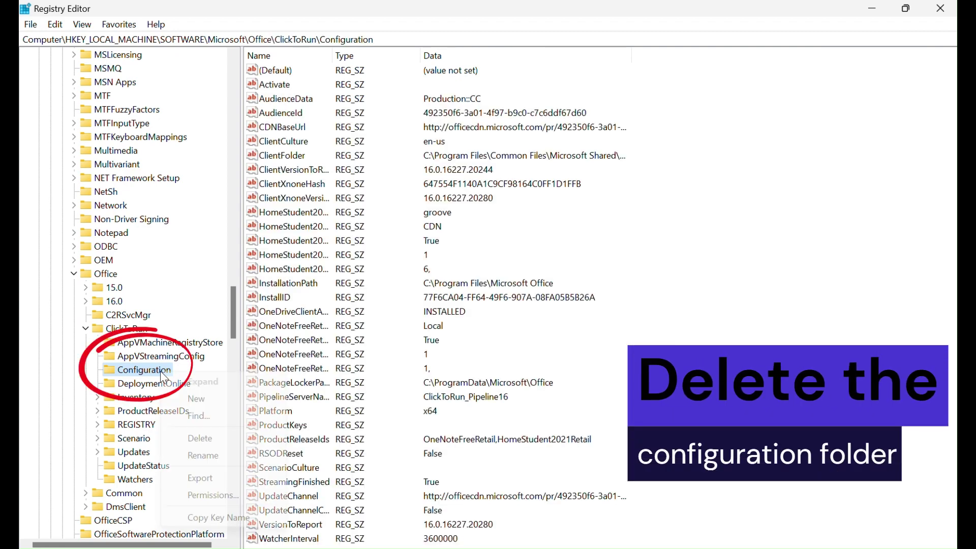
pyautogui.click(215, 438)
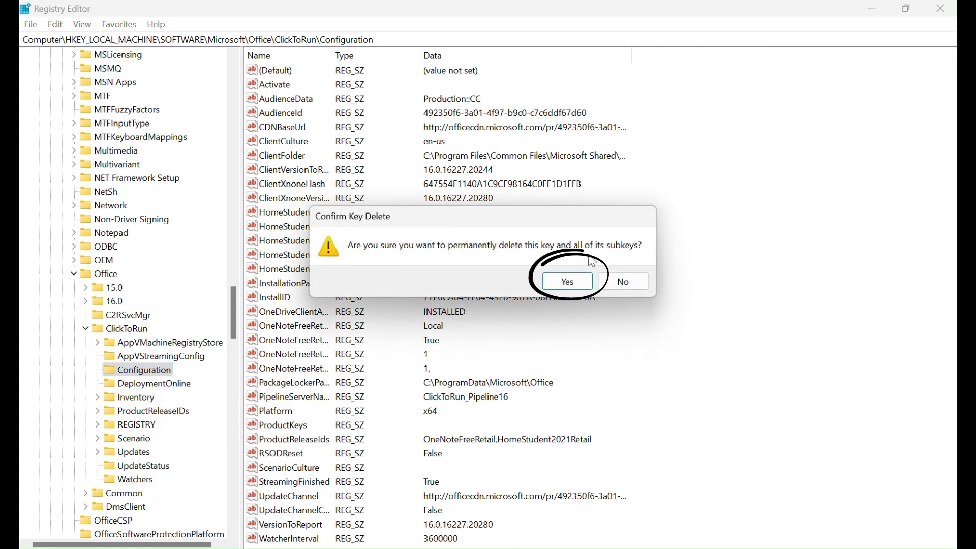